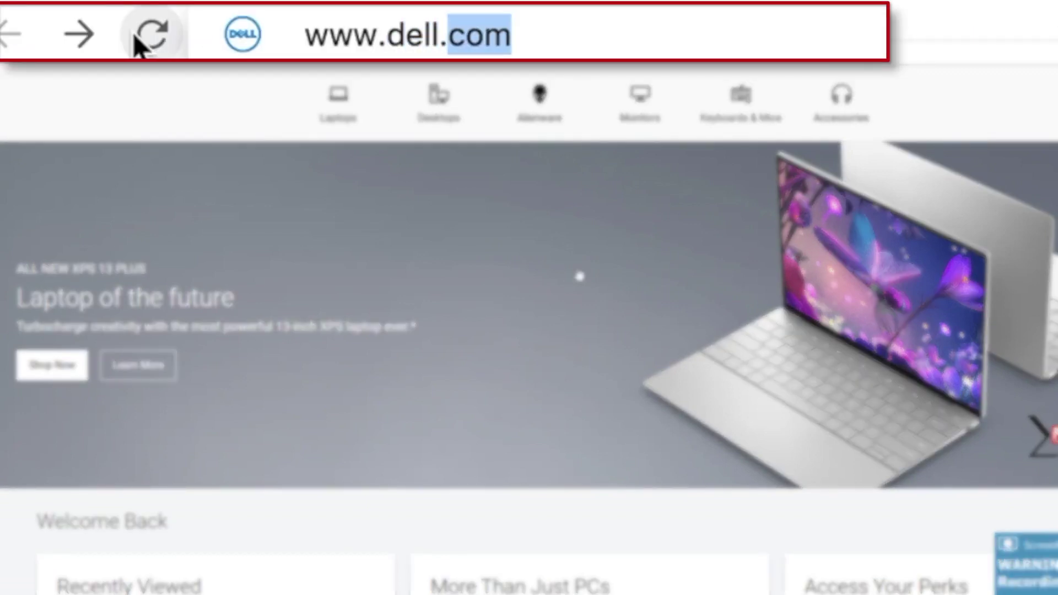
Go to the Dell Support home page from the Support menu.
left_click(305, 50)
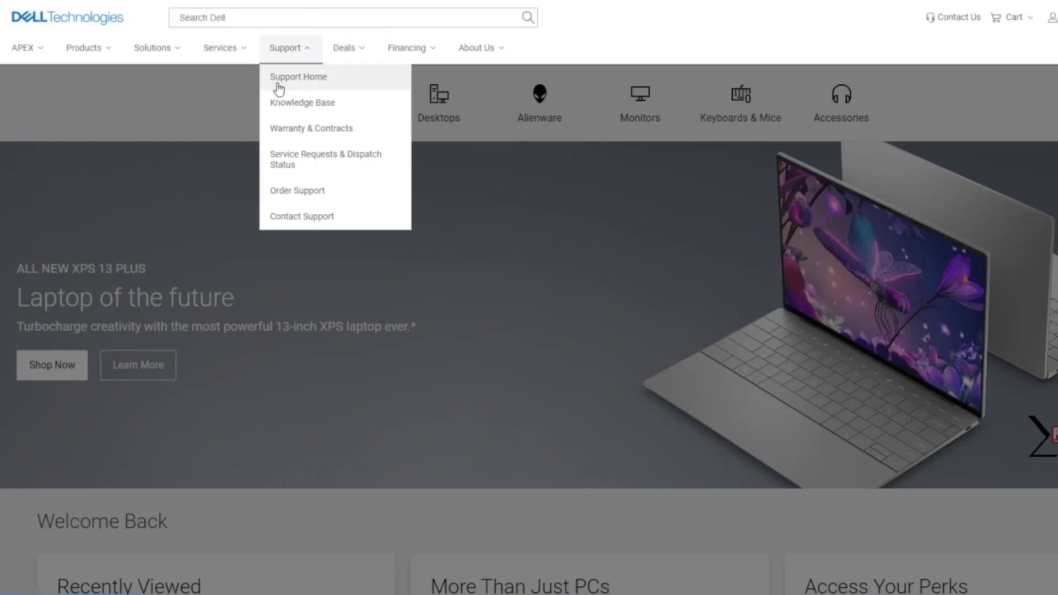
left_click(308, 79)
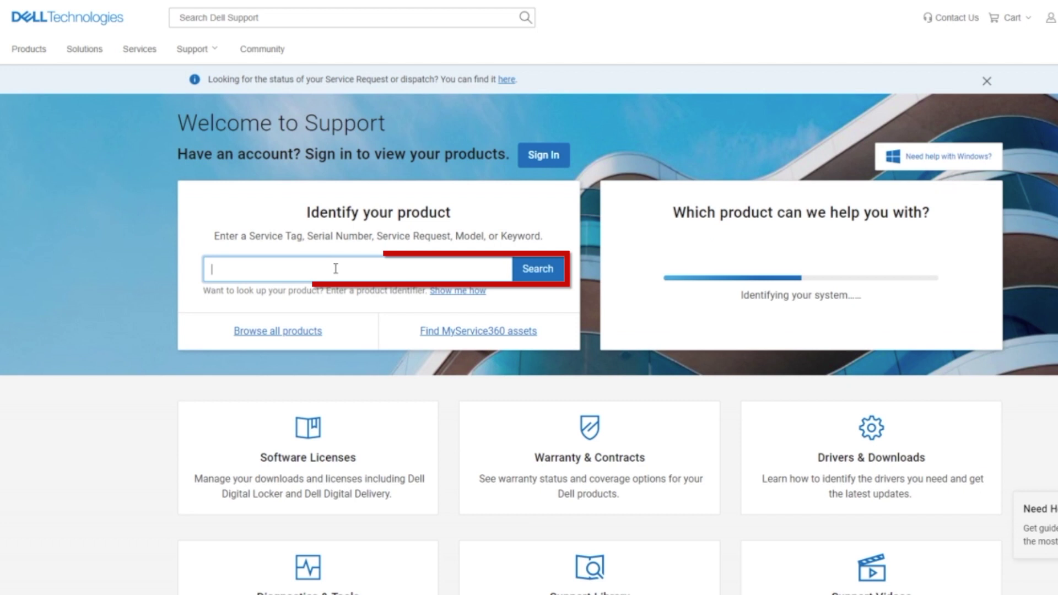
type("r630")
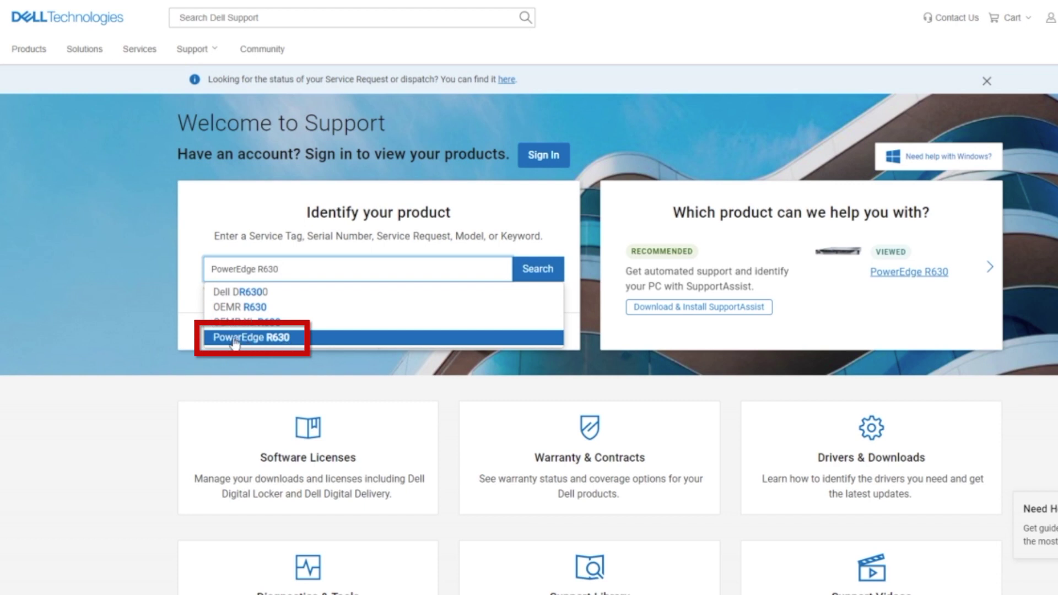
Choose PowerEdge R630 and filter its Drivers & Downloads list to the BIOS category.
left_click(293, 337)
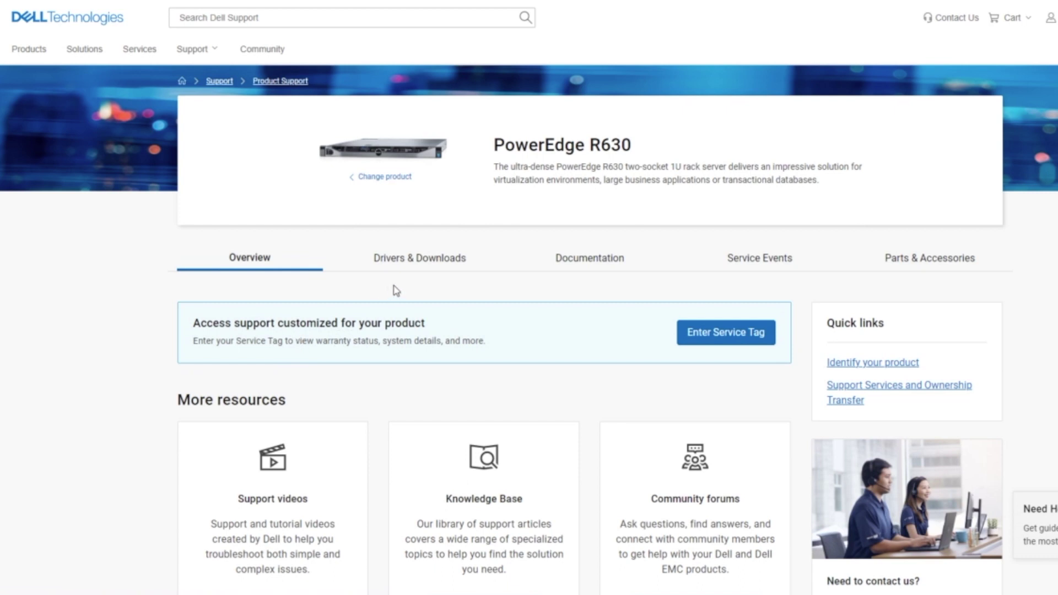
left_click(433, 267)
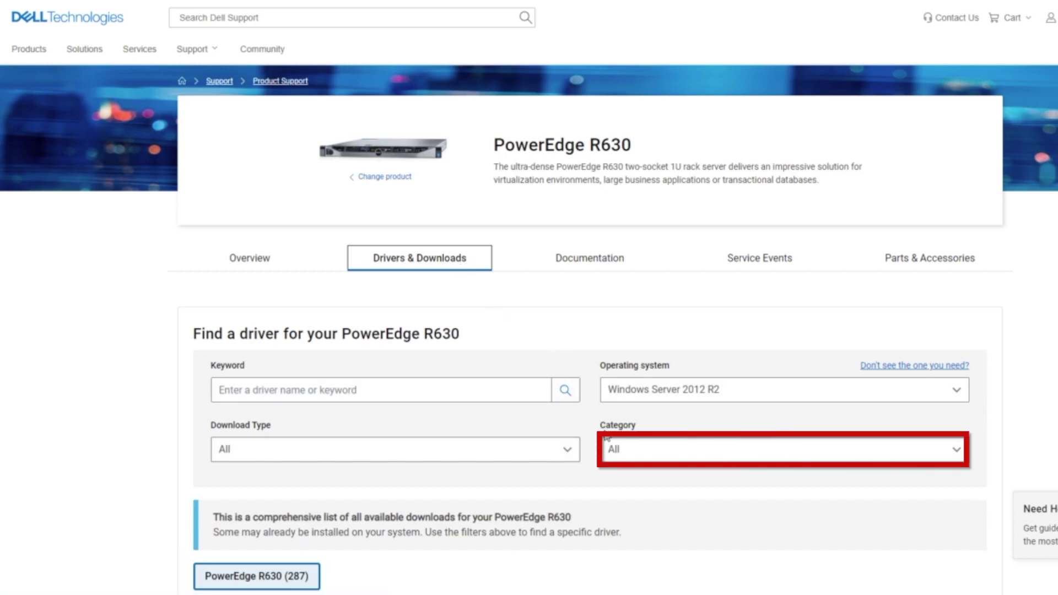
left_click(958, 452)
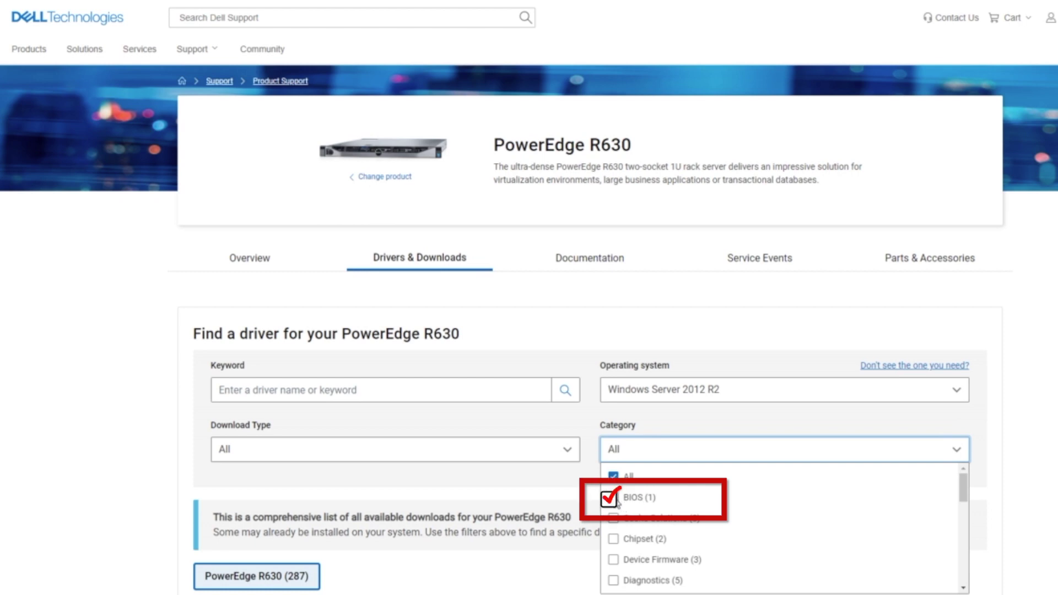
left_click(613, 498)
left_click(938, 450)
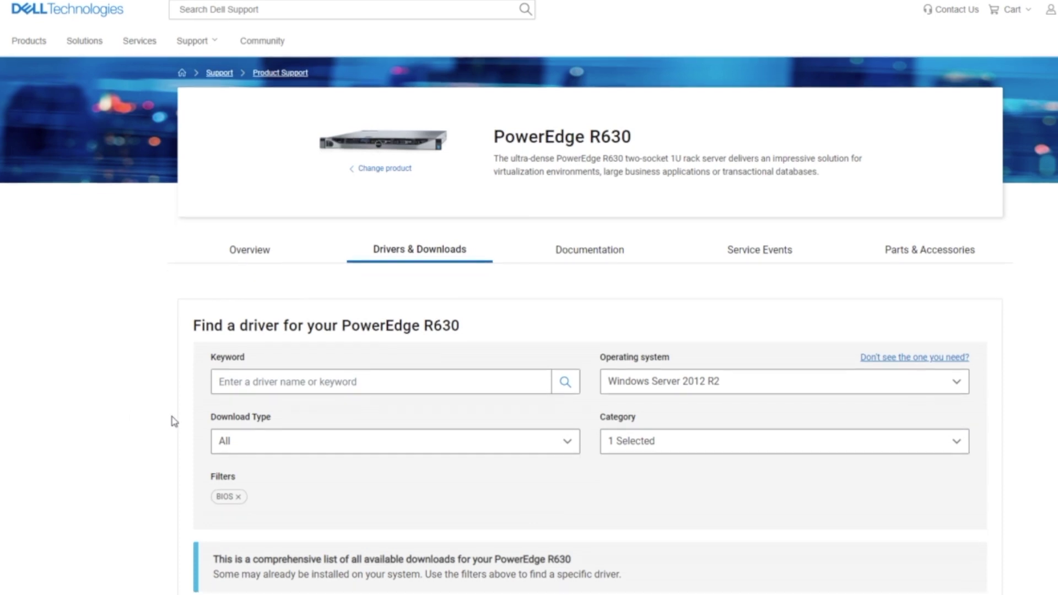
scroll(165, 420, "down", 2)
scroll(170, 421, "down", 2)
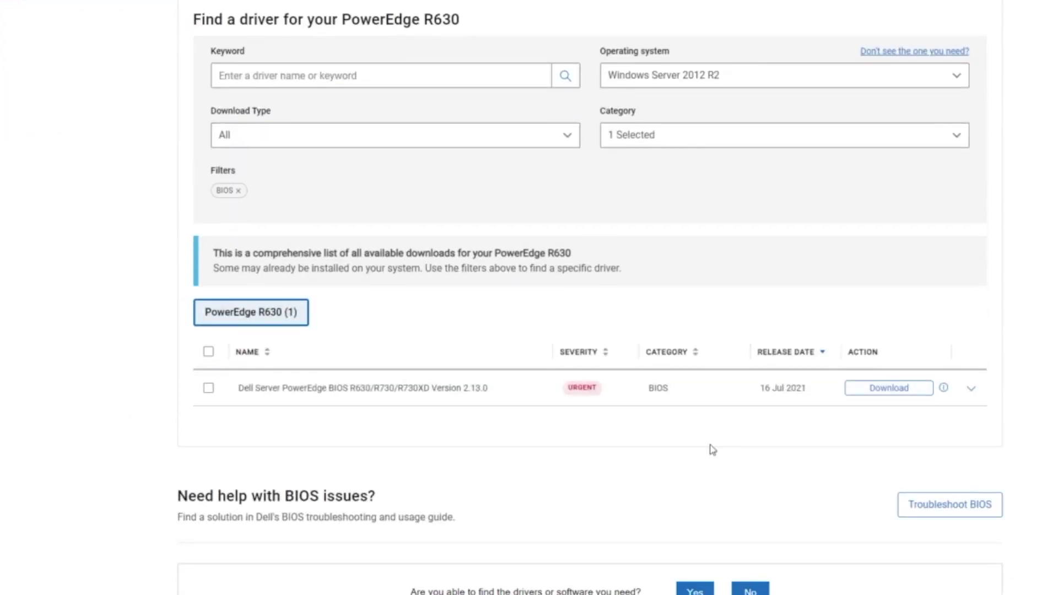
Download the BIOS 2.13.0 update in .efi format from its Other formats list.
left_click(970, 390)
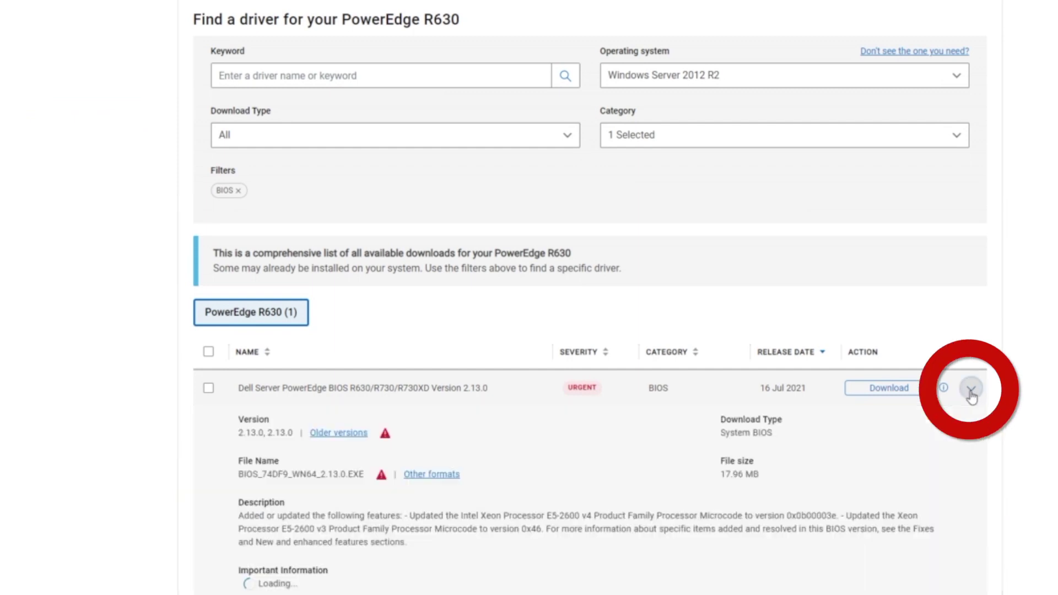
scroll(971, 395, "down", 1)
scroll(971, 395, "down", 1)
scroll(970, 396, "down", 1)
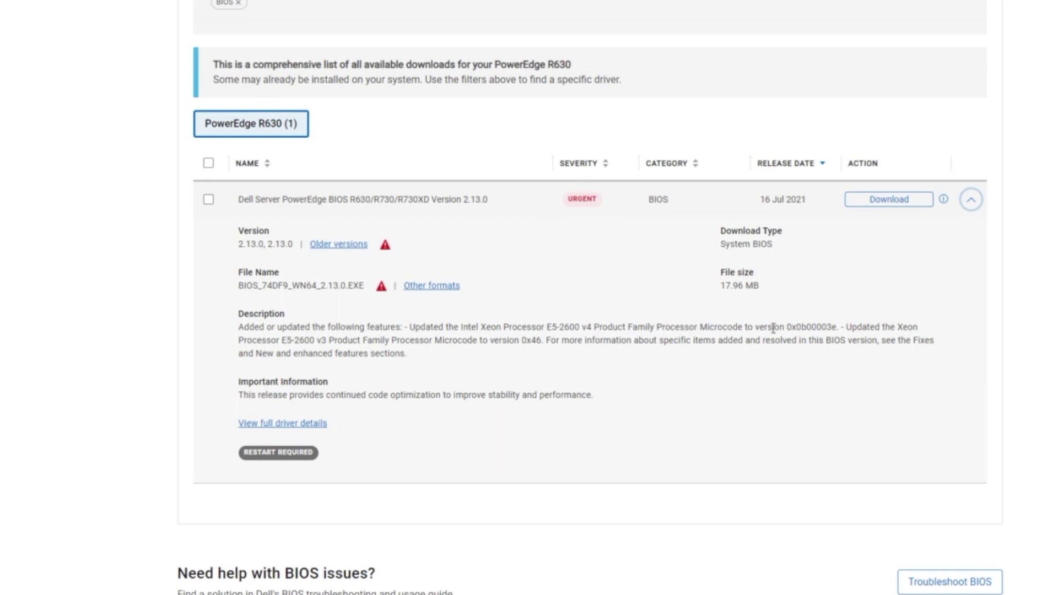
left_click(412, 291)
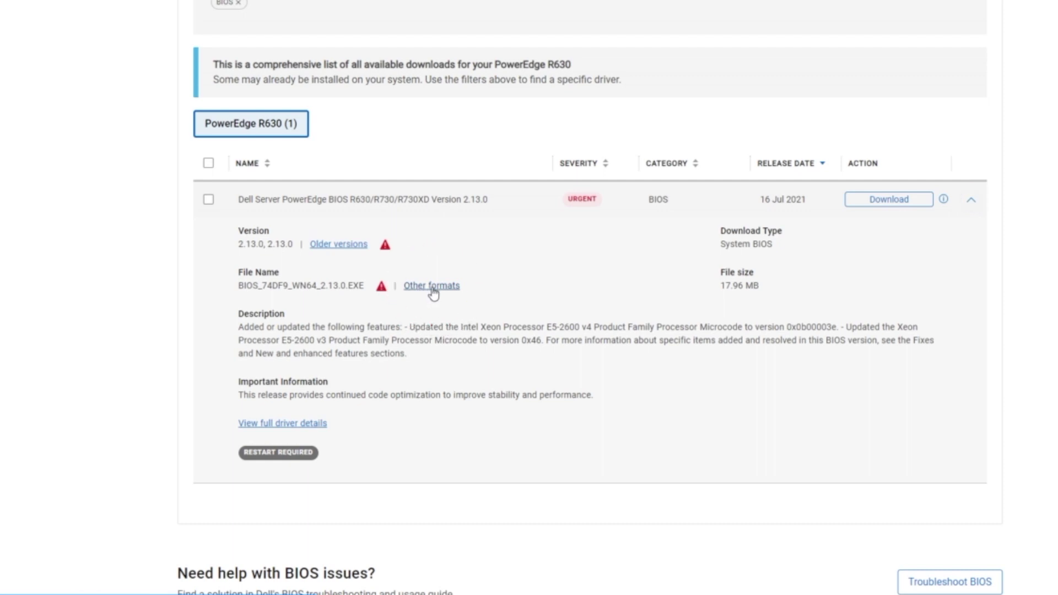
left_click(432, 286)
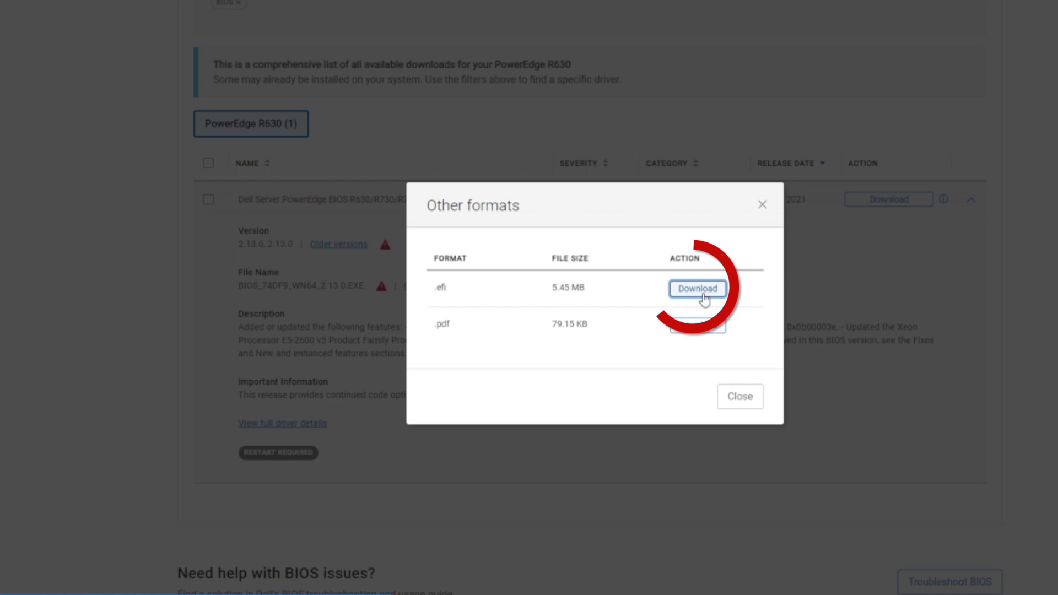
left_click(703, 299)
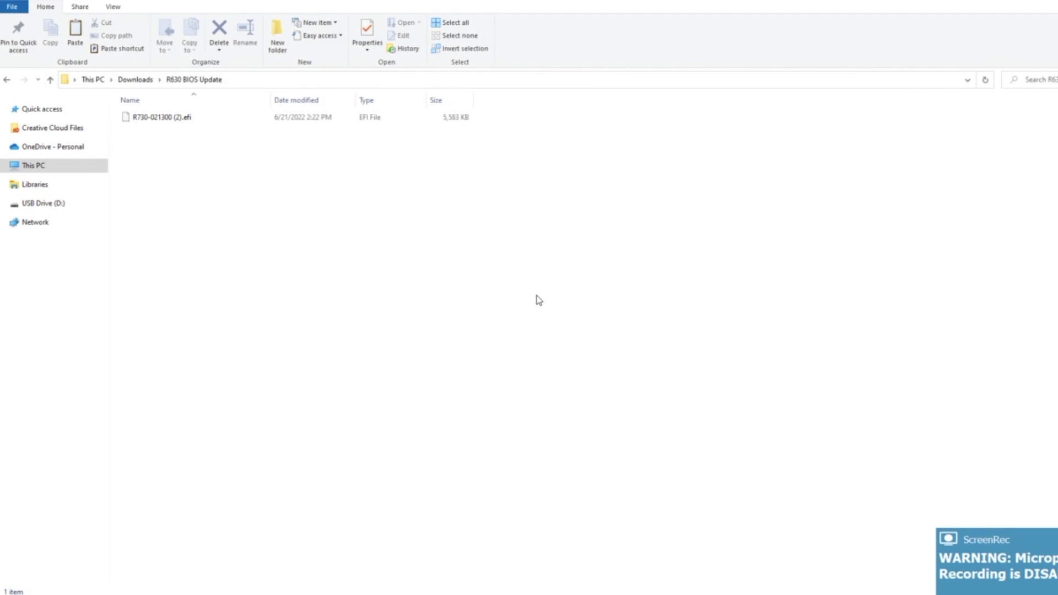
left_click(182, 120)
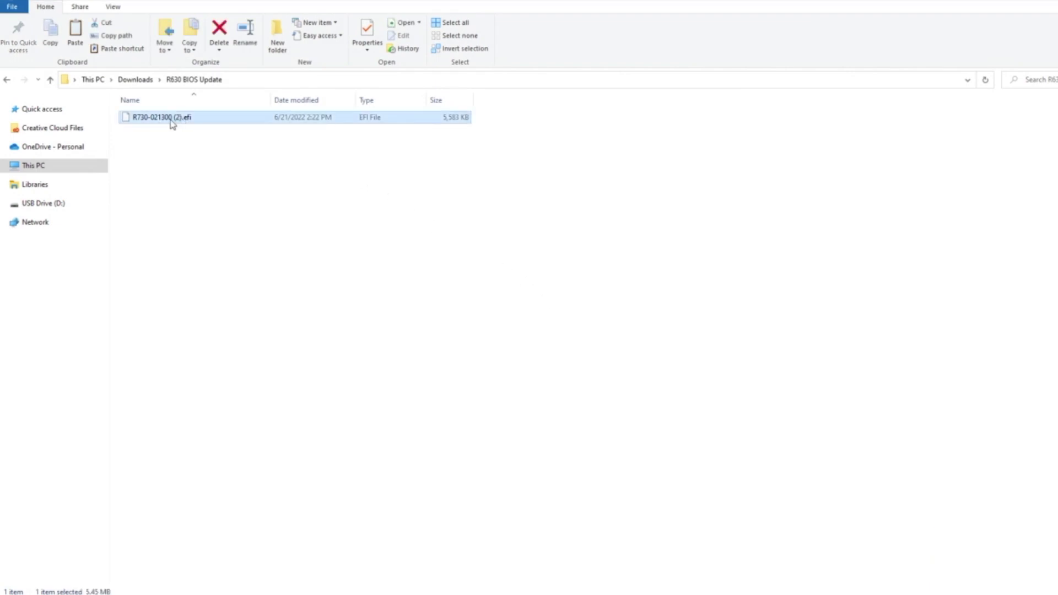
mouse_move(163, 118)
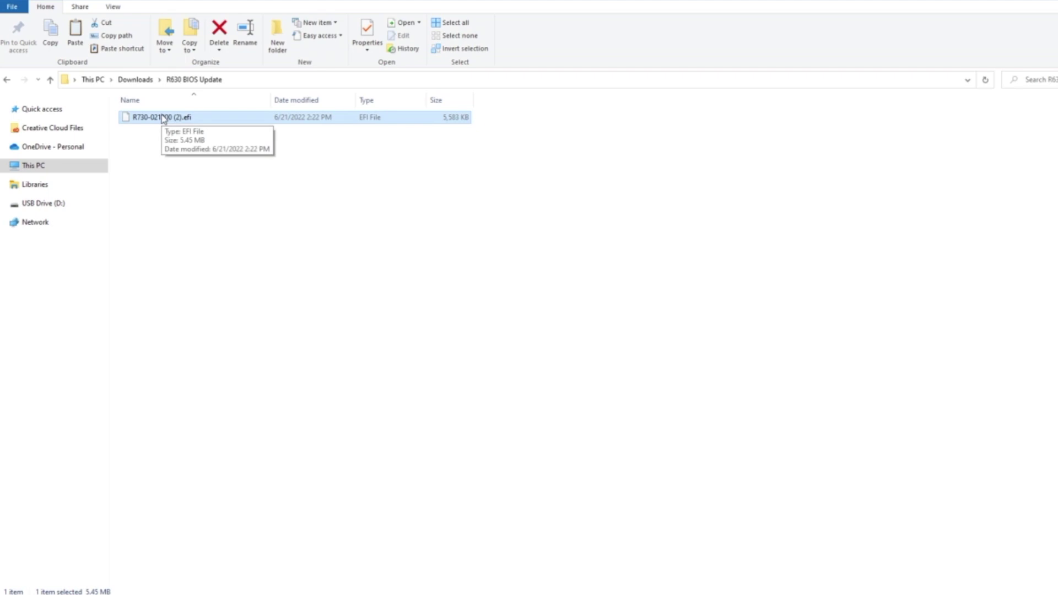
mouse_move(163, 118)
left_mouse_down()
mouse_move(80, 203)
mouse_move(50, 211)
left_mouse_up()
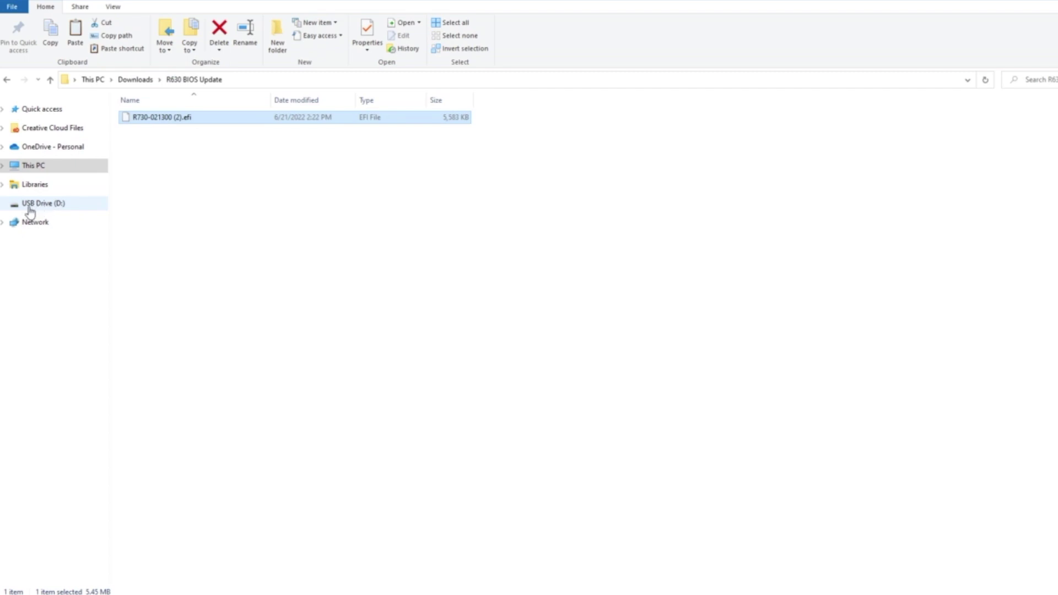
left_click(30, 209)
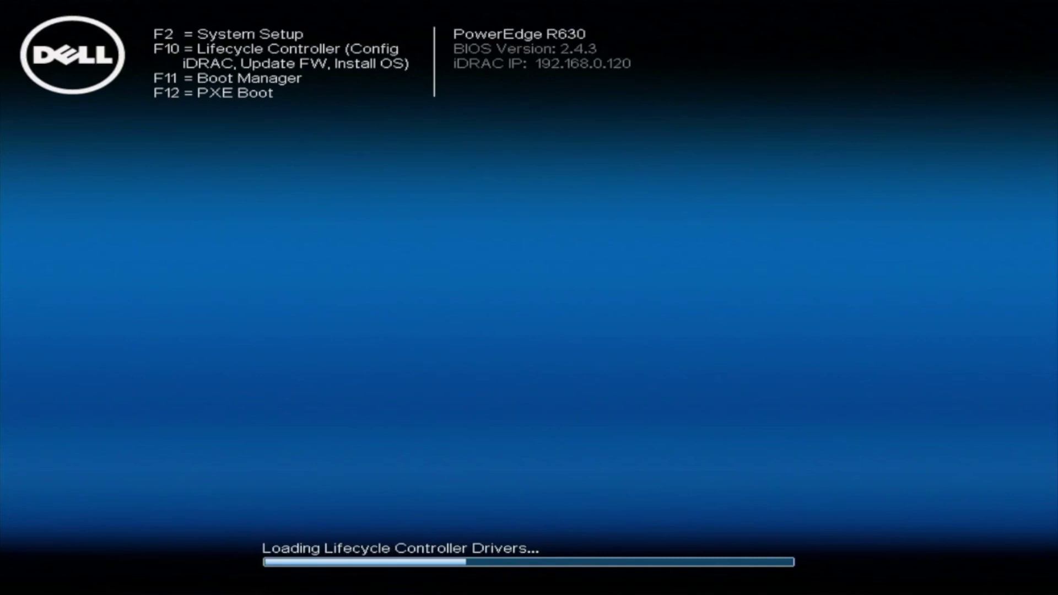
Enter the Boot Manager with F11 during the server's POST.
key("F11")
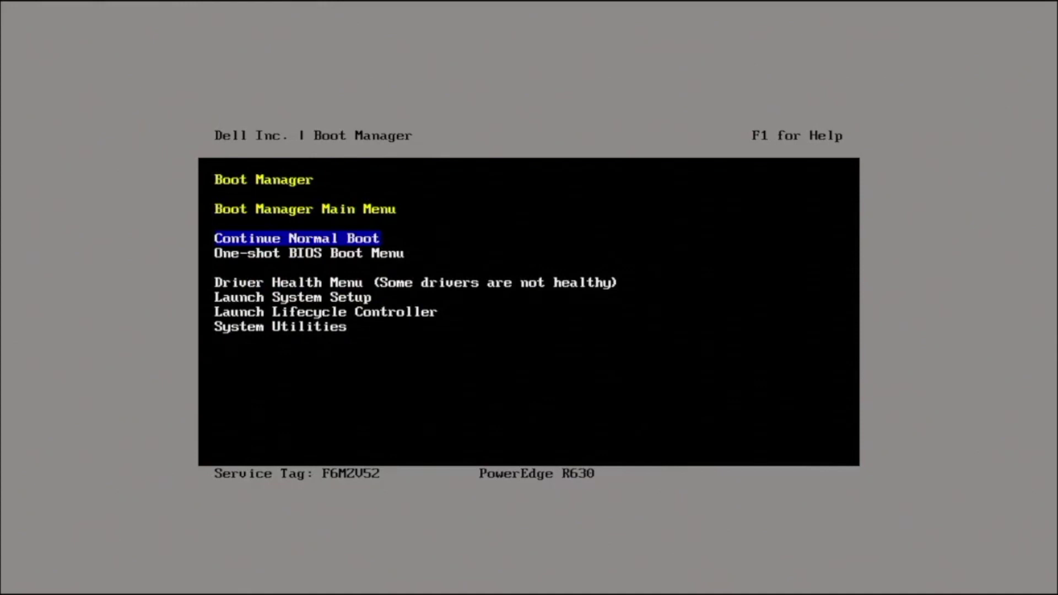
Go through System Utilities to BIOS Update File Explorer and choose R730-021300.efi on the front USB disk.
key("Down")
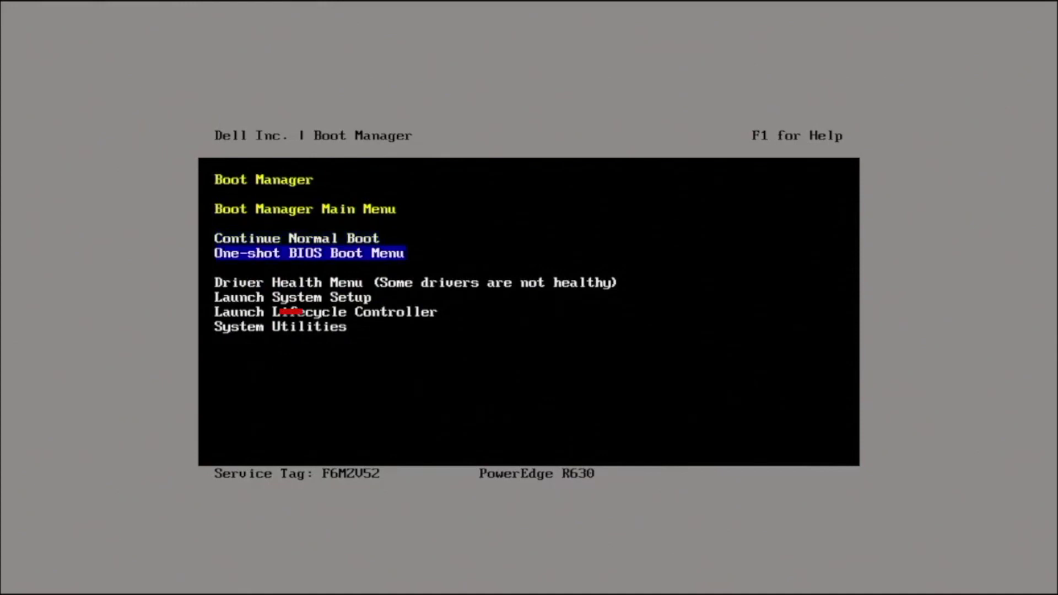
key("Down")
key("Down")
key("Down")
key("Down")
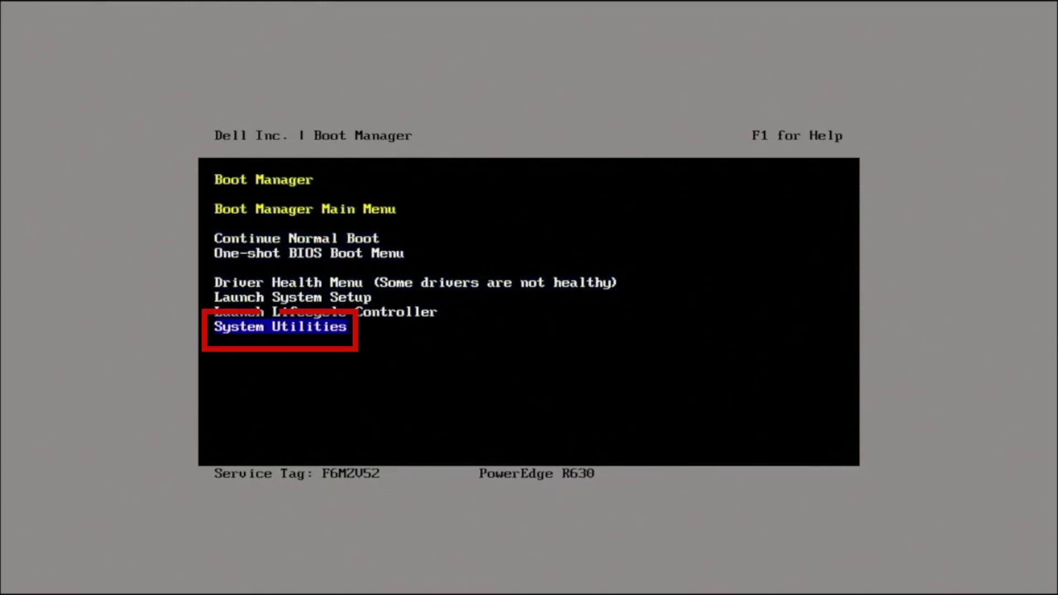
key("Return")
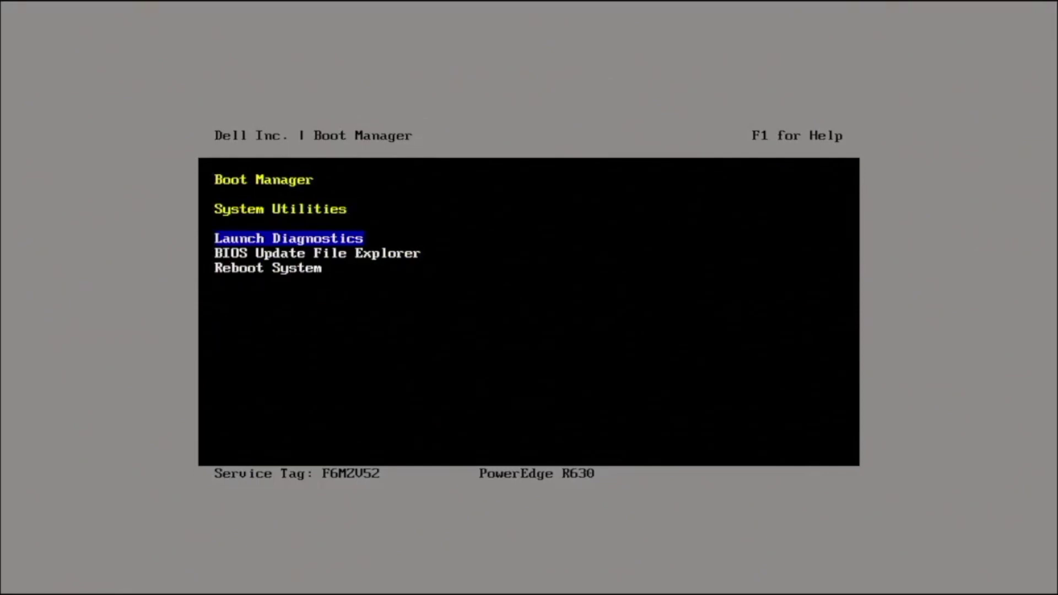
key("Down")
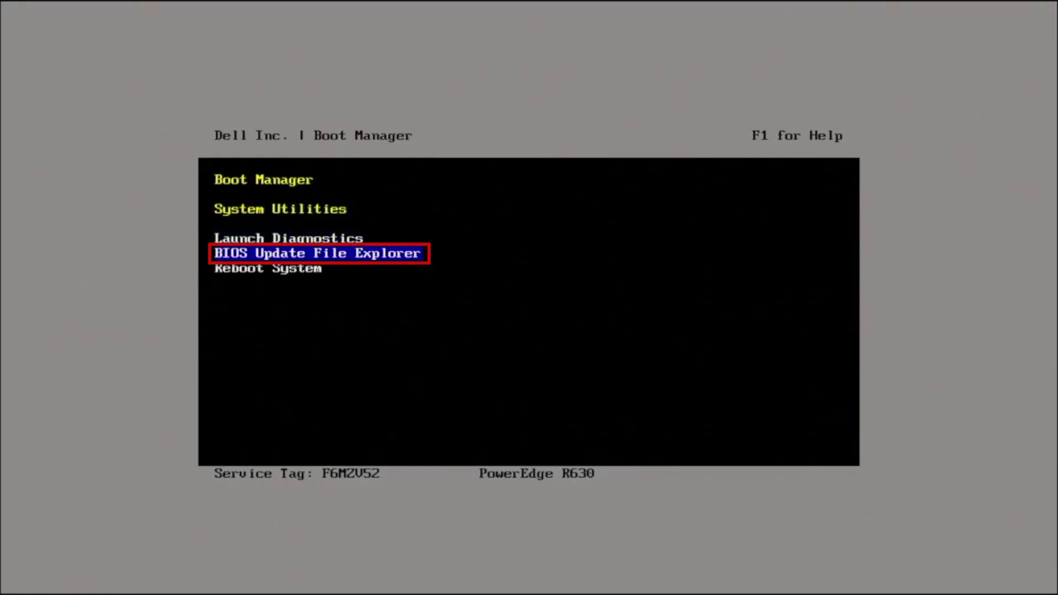
key("Return")
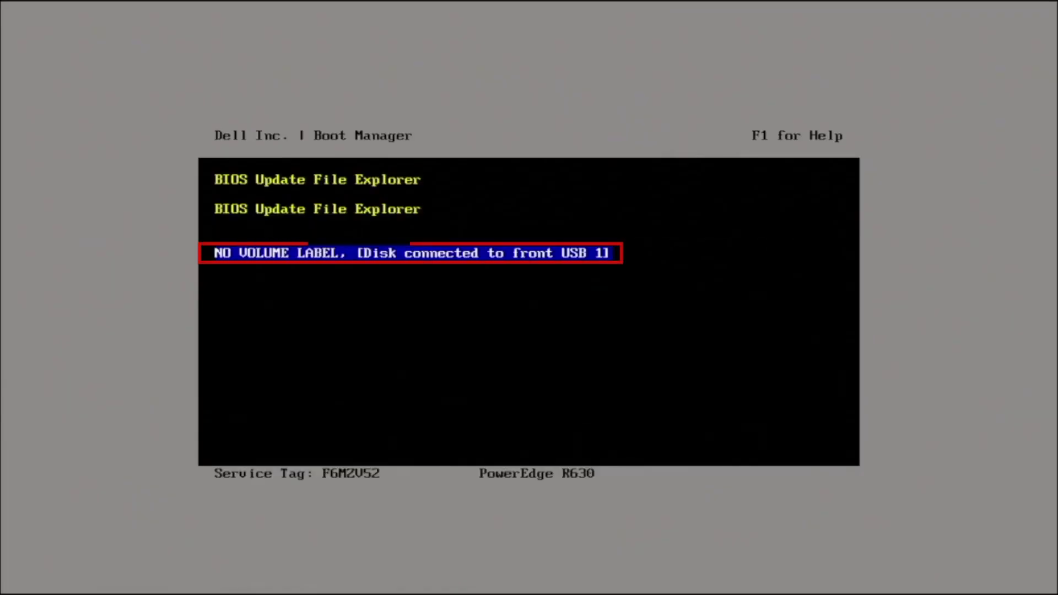
key("Return")
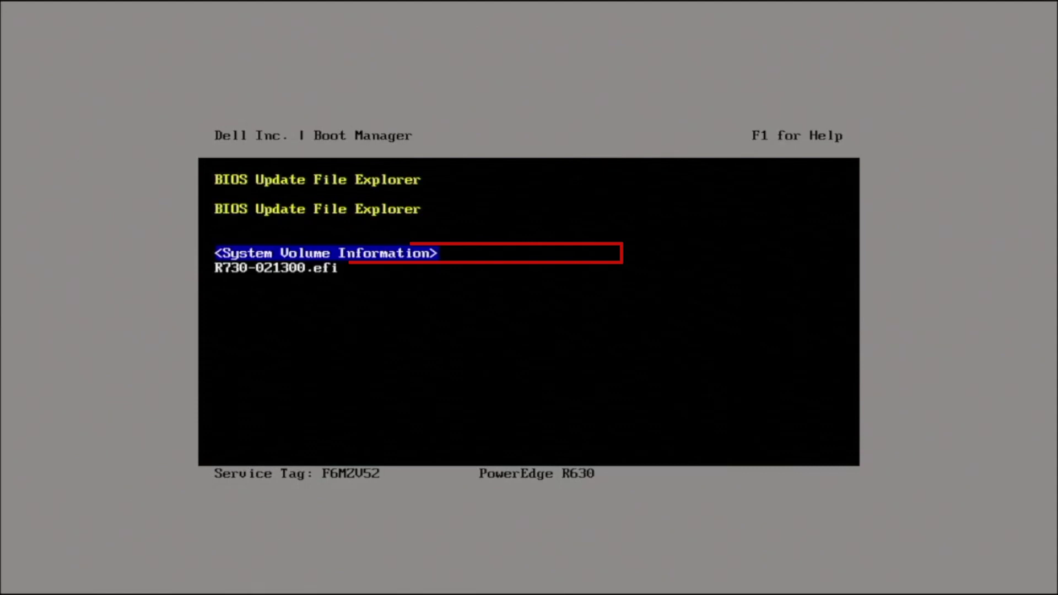
key("Down")
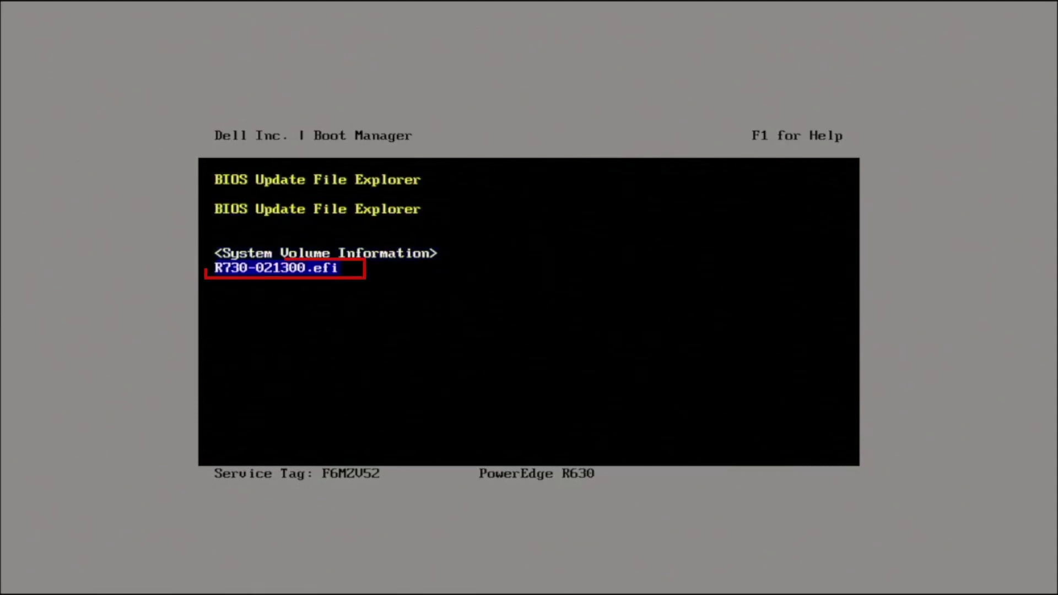